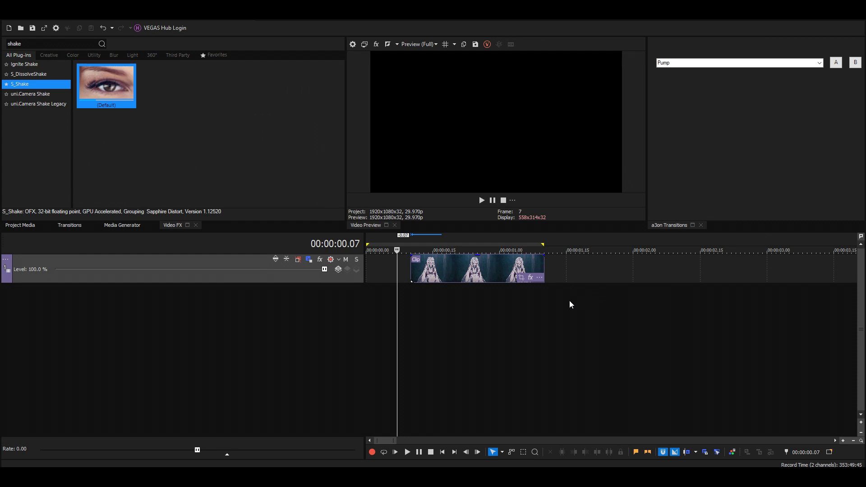
Step: Place the edit cursor at 00:00:00.10 so frame 10 of the anime clip shows in the preview
left_click(410, 291)
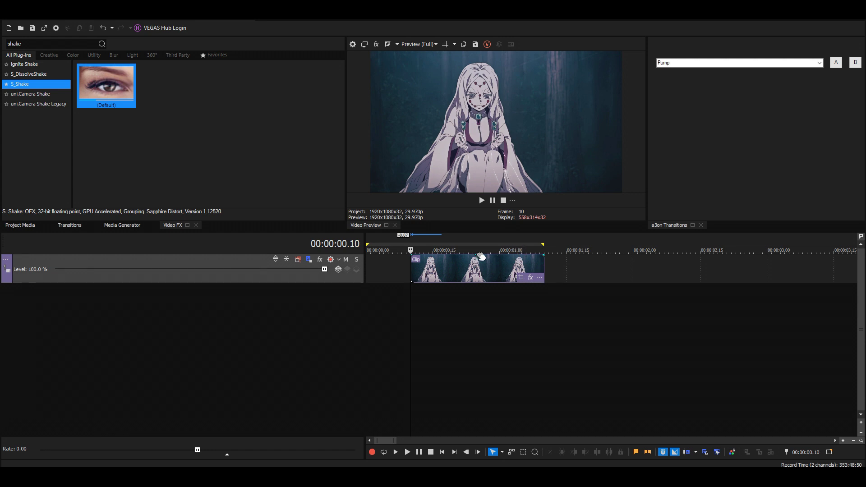
Step: Apply the S_Shake Default preset to the anime clip and turn on Motion Blur
left_click_drag(115, 93, 456, 272)
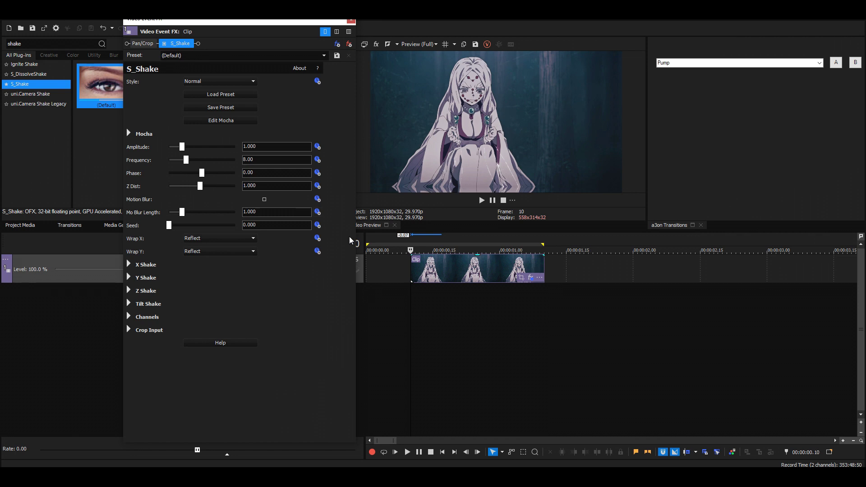
left_click(264, 200)
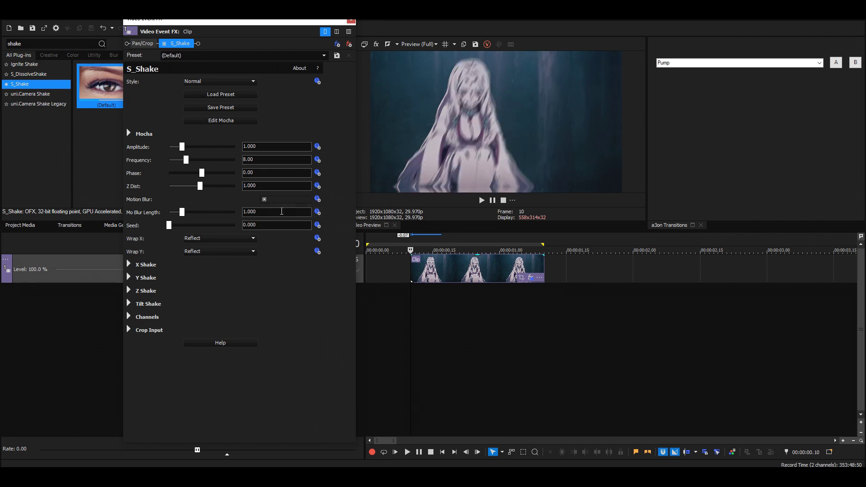
left_click_drag(282, 212, 232, 208)
left_click(266, 212)
Step: Set Amplitude to 2.500 and enable keyframe animation for it
left_click_drag(299, 146, 243, 146)
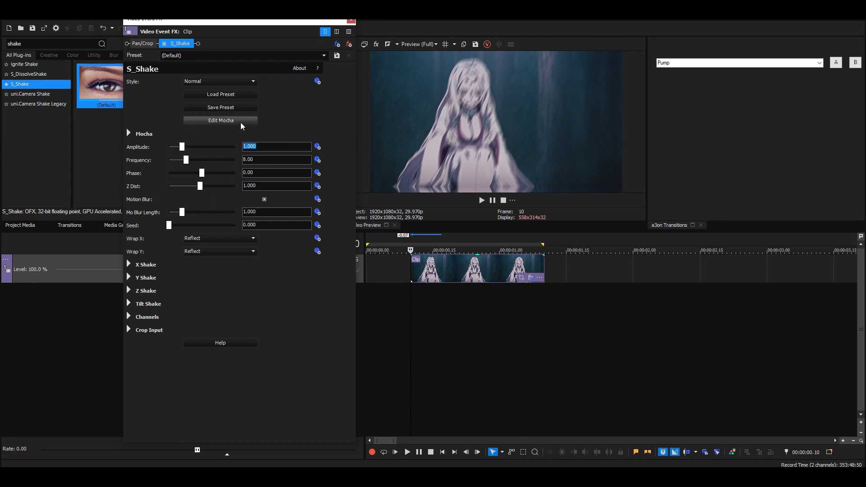
type("2.5")
key("Return")
left_click(289, 147)
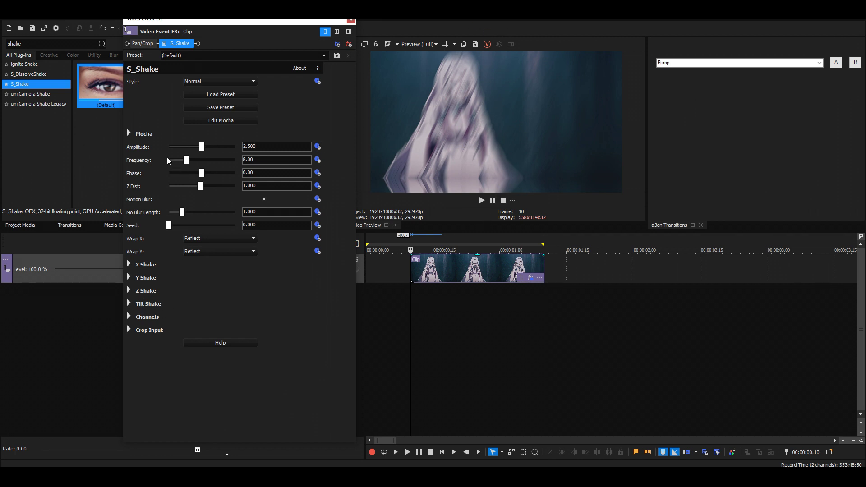
left_click(317, 147)
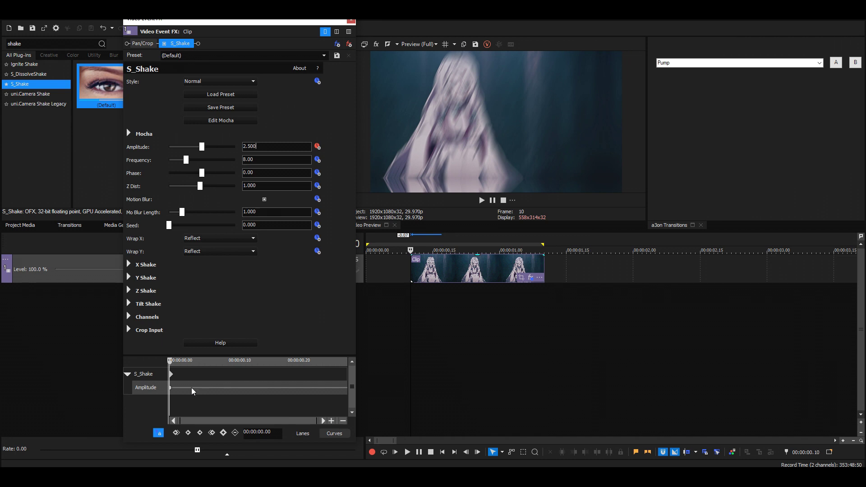
Step: Add an Amplitude keyframe at 00:00:00.06 and give the first keyframe a Fast Fade
left_click_drag(190, 386, 203, 383)
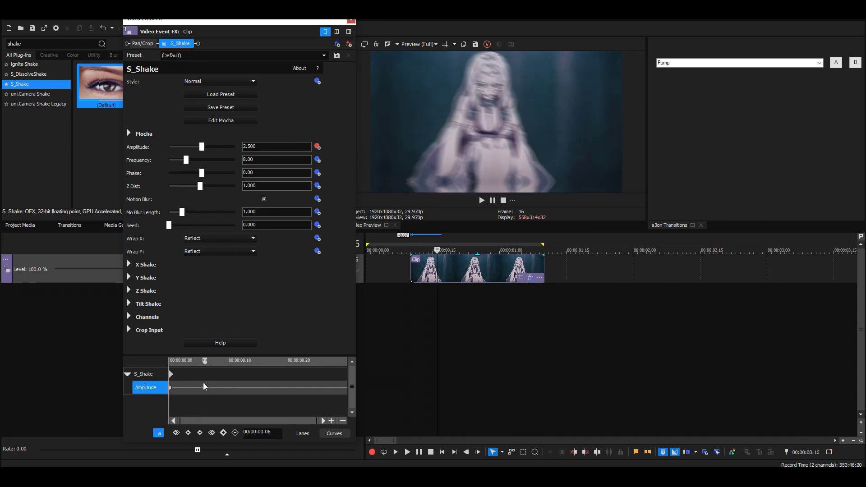
key("Return")
right_click(175, 387)
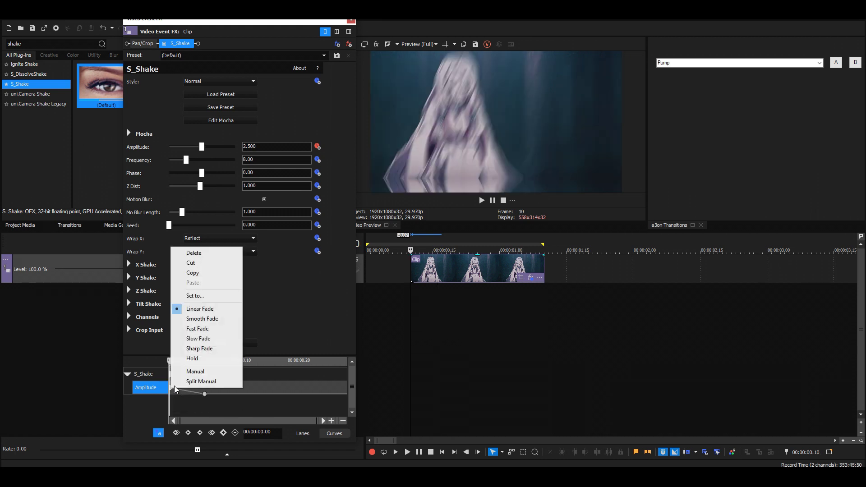
left_click(197, 329)
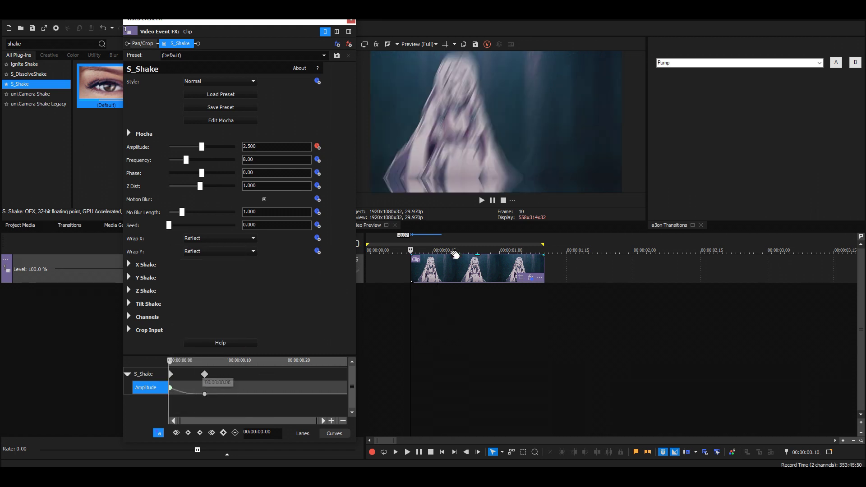
Step: Preview the shake, then move the second Amplitude keyframe to the clip's end at 00:00:00.29
left_click(397, 284)
key("space")
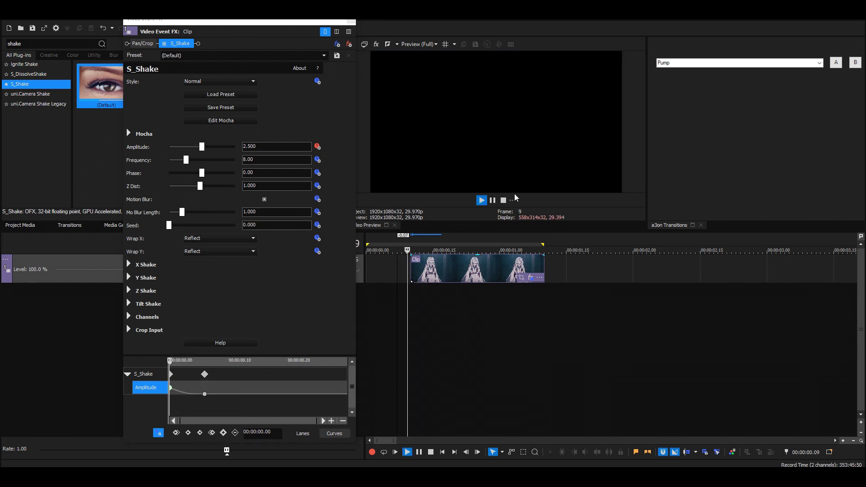
key("space")
key("space")
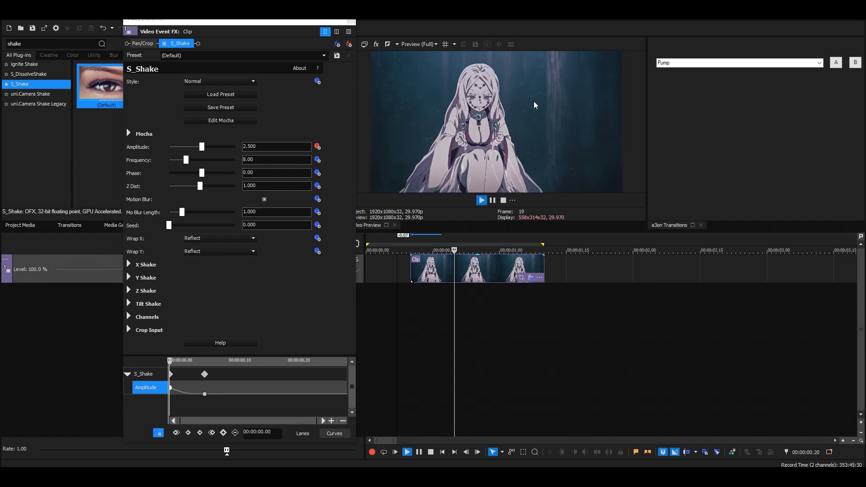
key("space")
left_click_drag(205, 394, 361, 391)
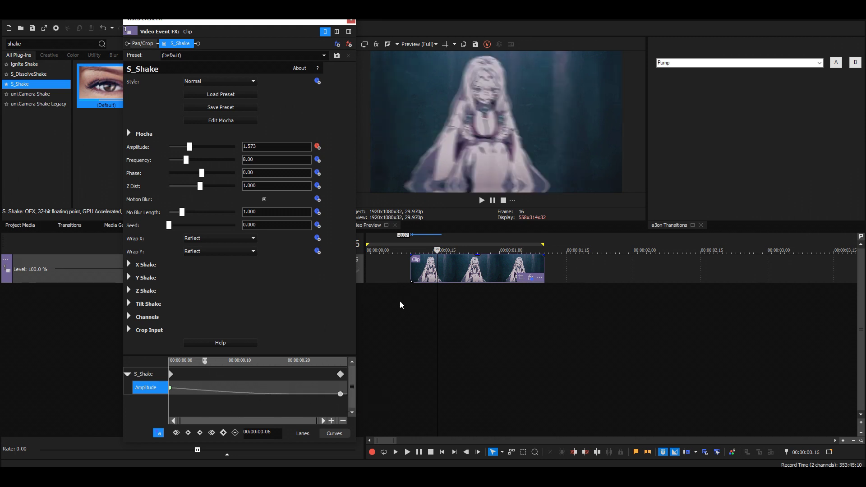
left_click(341, 393)
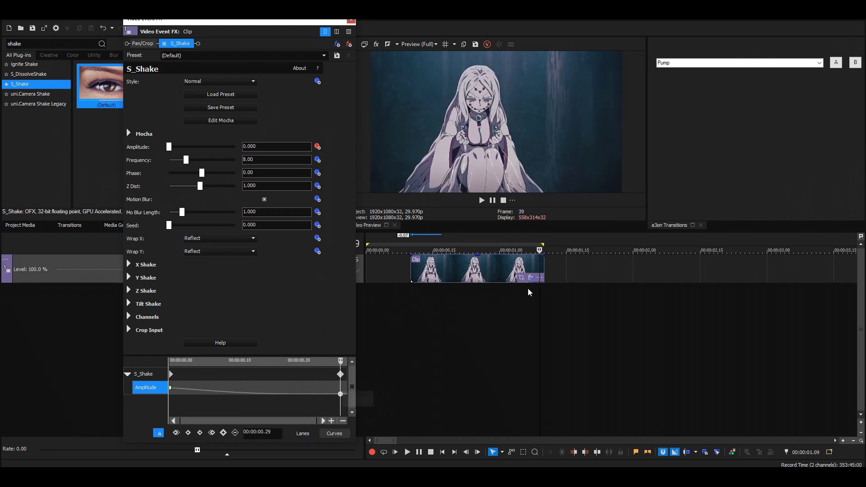
Step: Preview the fade and move the effect time to 00:00:00.04
left_click(405, 286)
key("space")
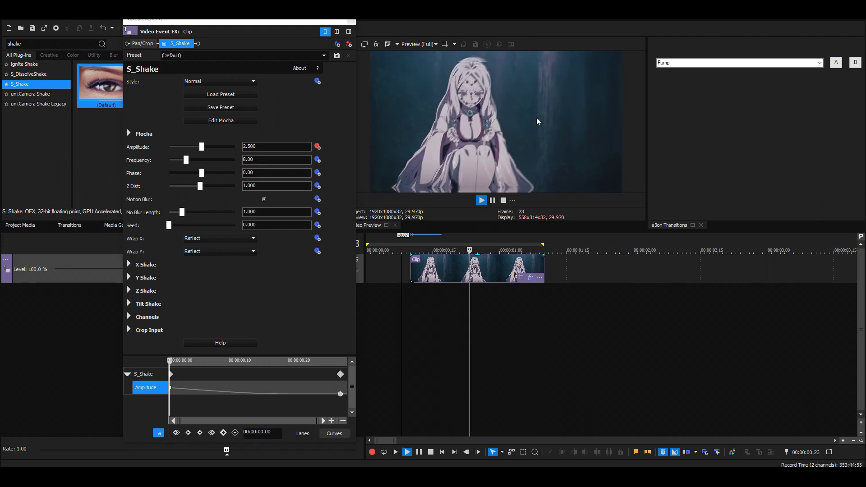
key("space")
key("space")
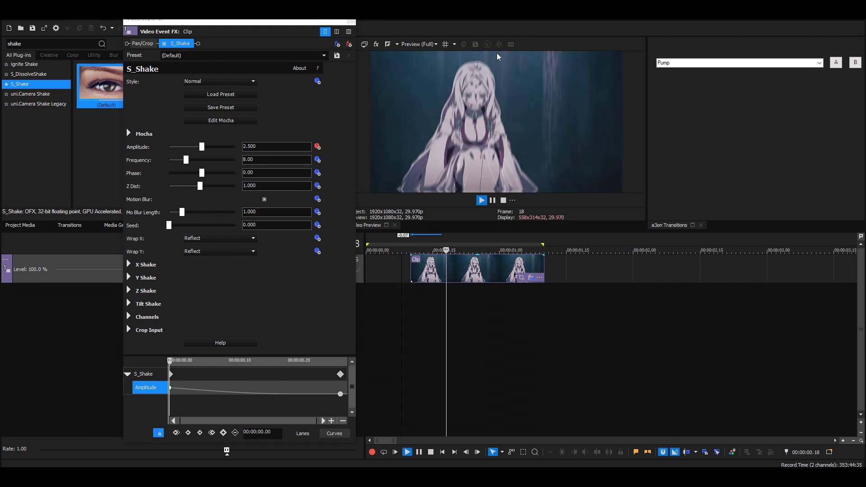
key("space")
left_click_drag(189, 392, 197, 390)
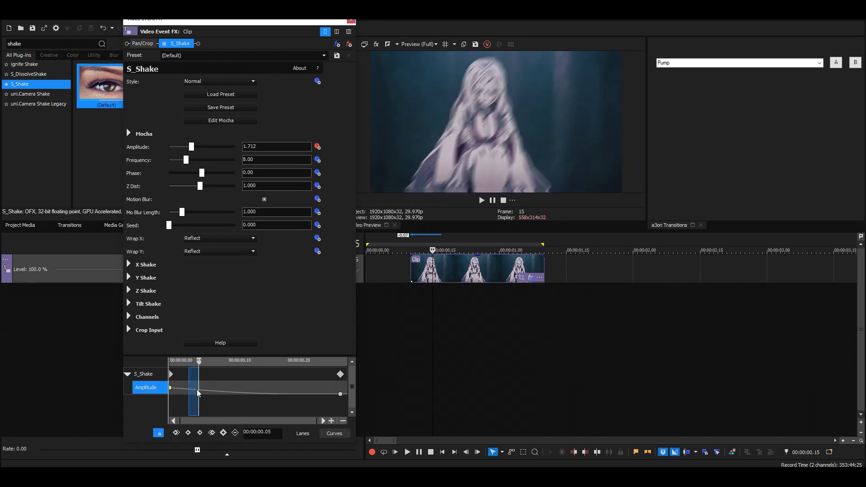
left_click(193, 389)
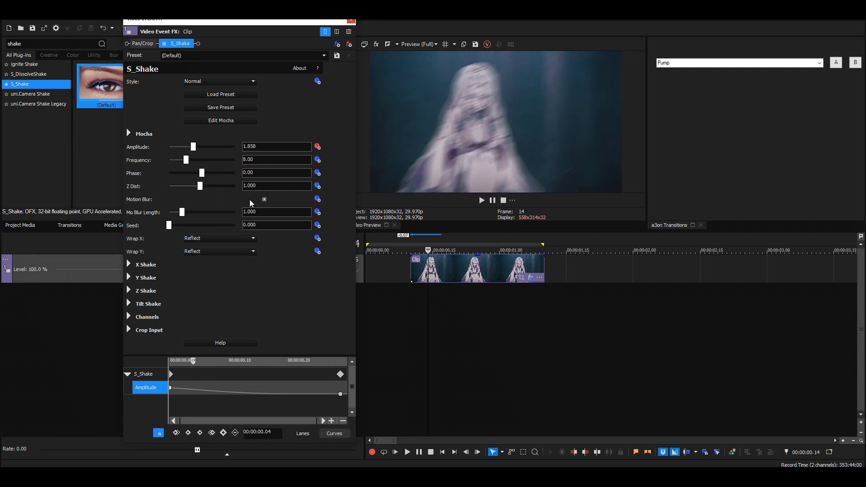
Step: Add a 0.500 Amplitude keyframe at 00:00:00.04 with Fast Fade interpolation
double_click(284, 145)
type(".5")
key("Return")
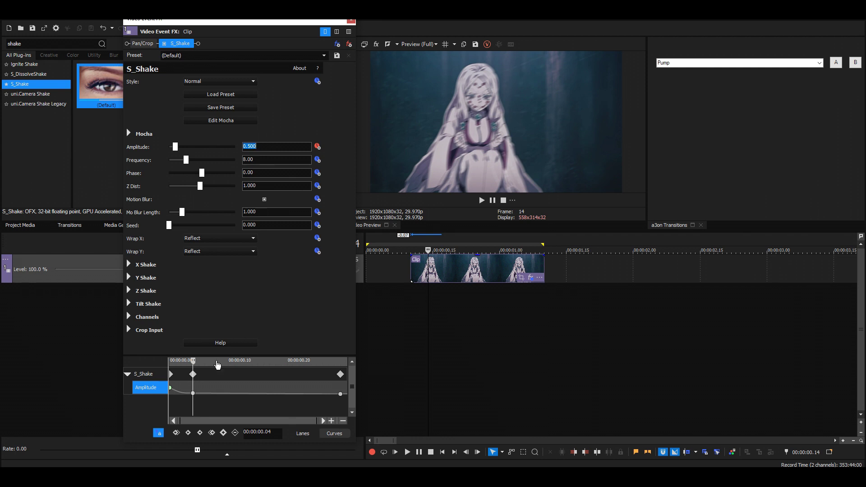
right_click(193, 393)
left_click(230, 331)
Step: Preview the result, then change that keyframe's Amplitude to 2.500
key("space")
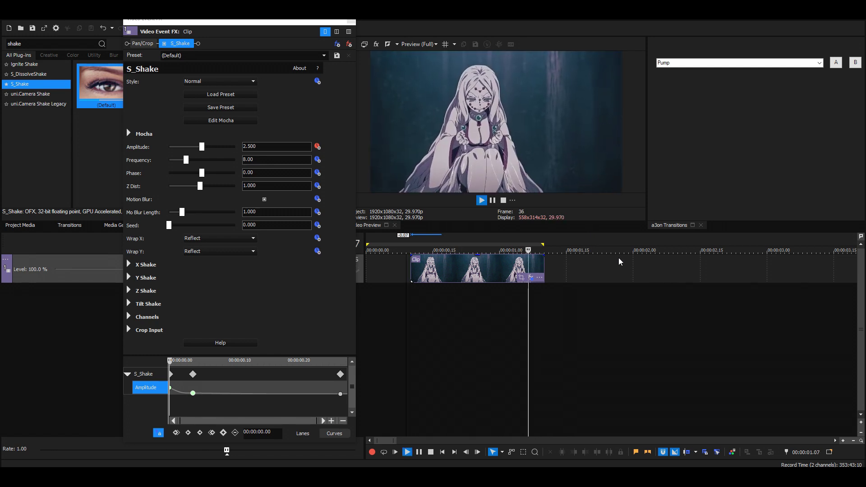
left_click(188, 393)
left_click(193, 393)
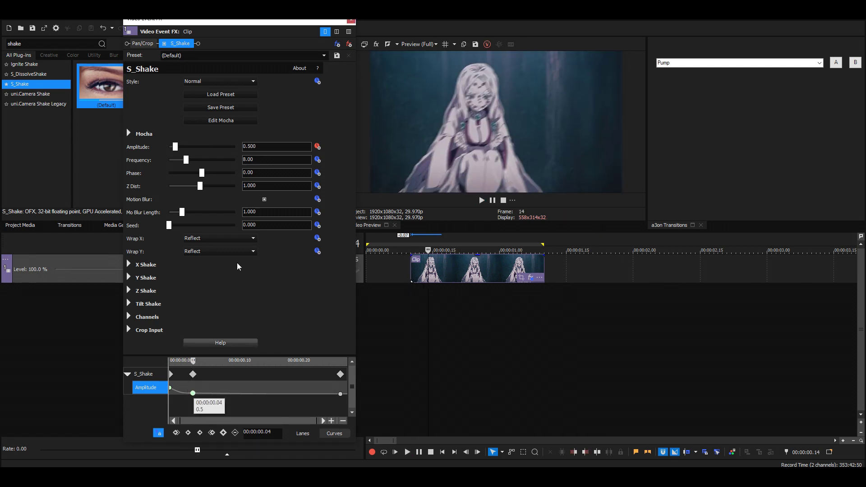
double_click(251, 147)
type("2.5")
key("Return")
Step: Preview again, set the second keyframe back to Amplitude 0.500, and return to the clip start
key("space")
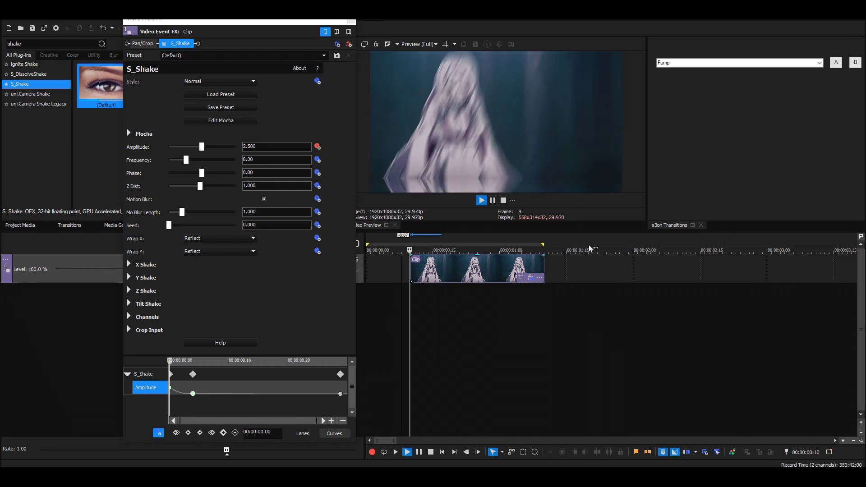
key("space")
left_click(192, 394)
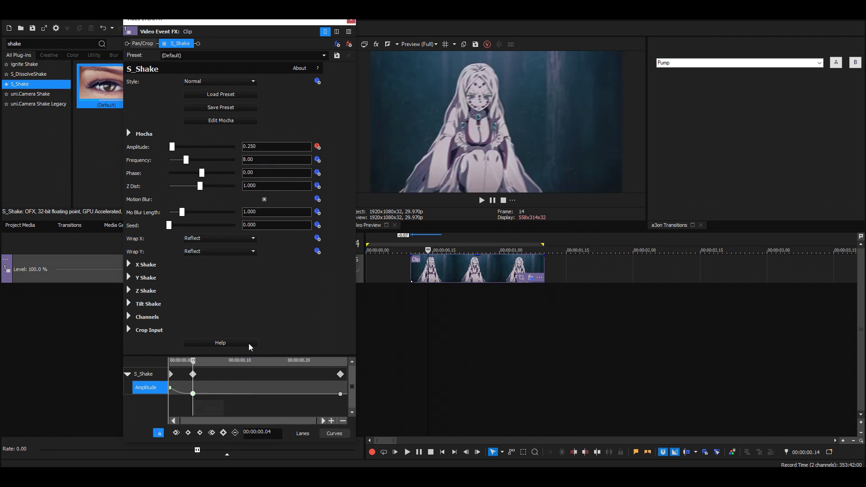
left_click_drag(258, 147, 249, 150)
type("500")
key("Return")
left_click(416, 305)
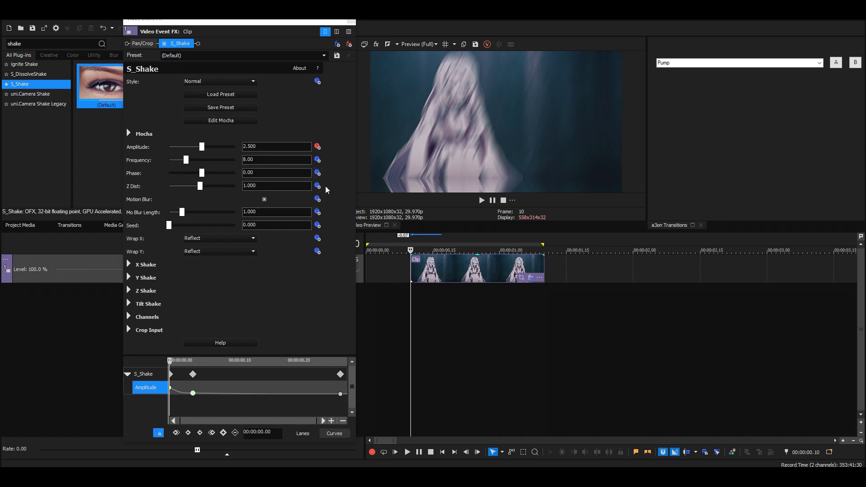
Step: Set Frequency to 10.00 and preview the shake
left_click(280, 160)
type("10")
key("Return")
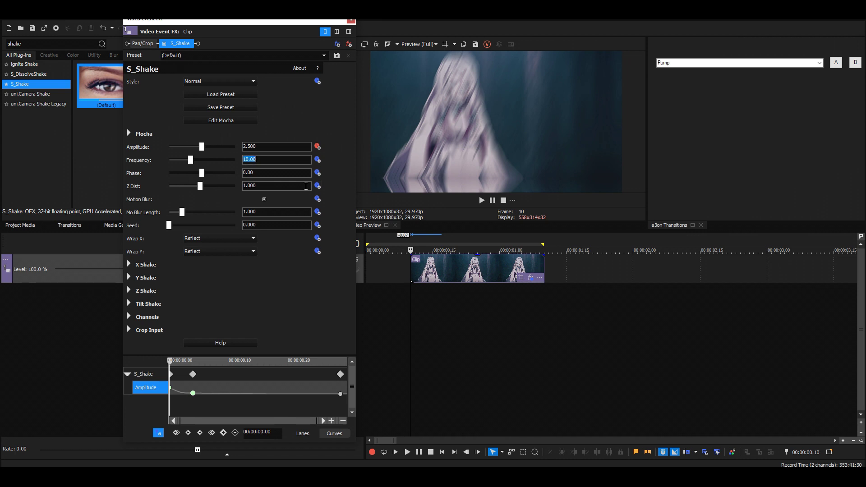
left_click(404, 294)
key("space")
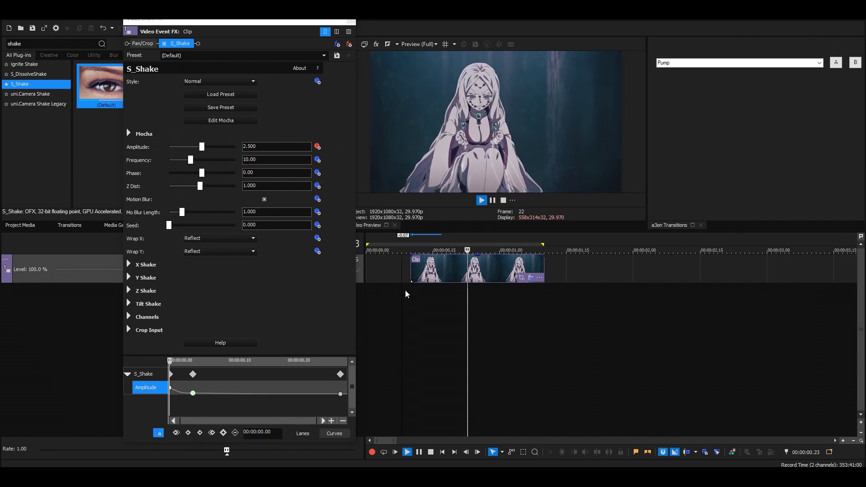
key("space")
Step: Try a faster Frequency of 15.00 and preview it several times from the clip start
left_click(250, 160)
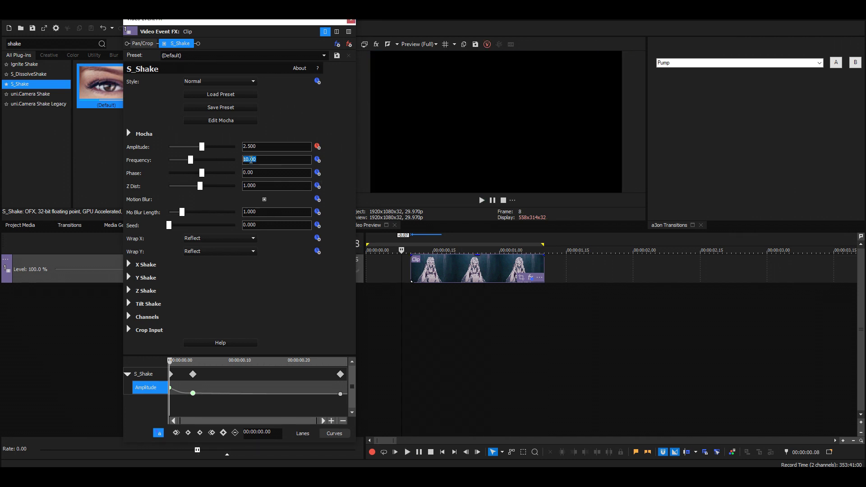
type("15")
key("Return")
key("space")
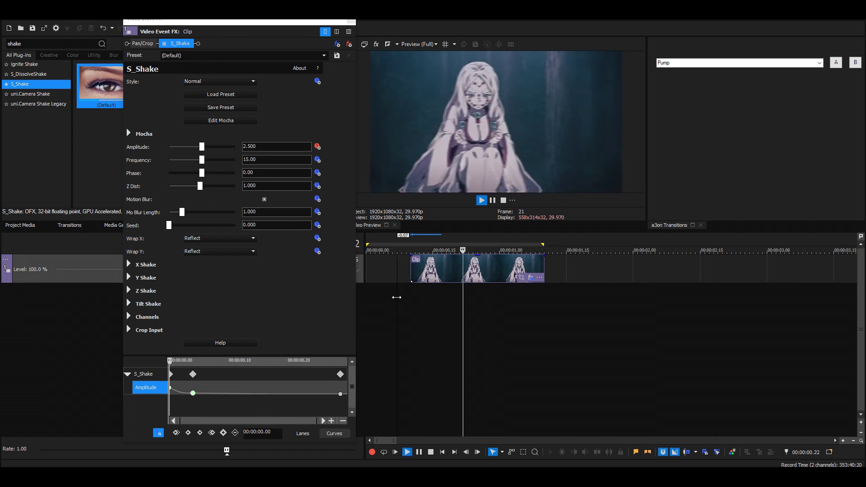
key("space")
left_click(409, 296)
key("space")
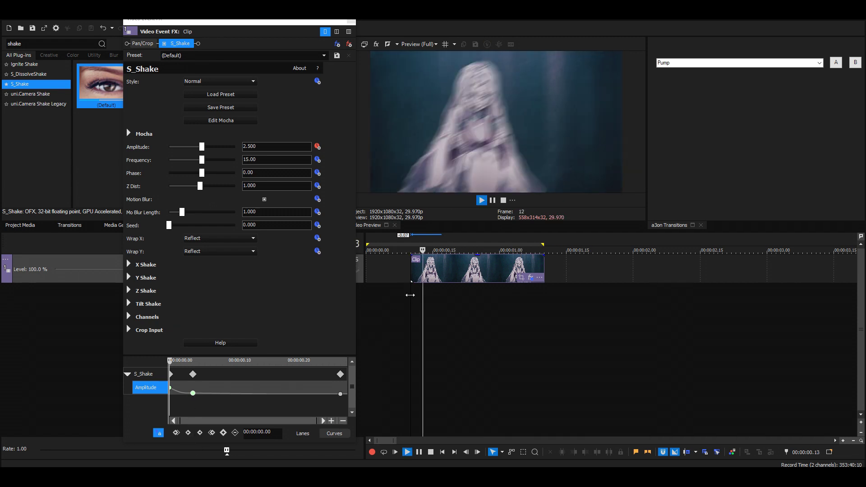
key("space")
left_click(402, 295)
key("space")
Step: Re-enter Frequency 10.00 and preview the result
key("space")
left_click(411, 291)
double_click(252, 160)
type("10")
key("Return")
key("space")
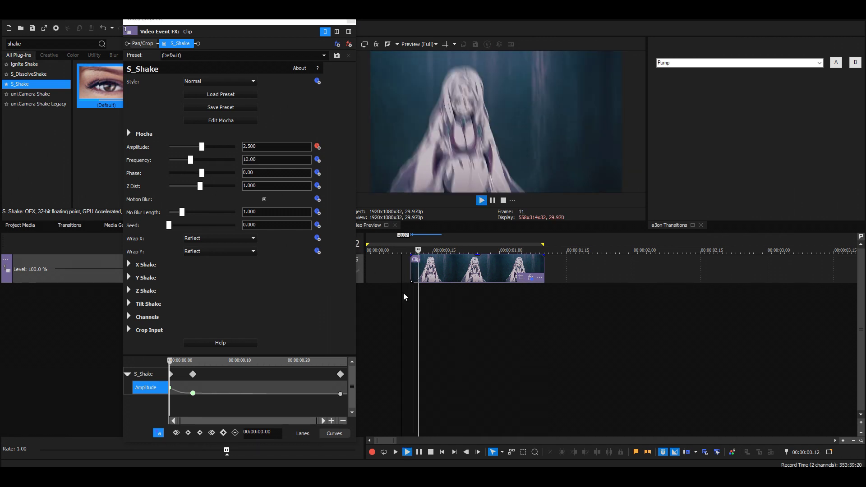
key("space")
Step: Check the faded shake later in the clip, then expand the X Shake settings
left_click(437, 295)
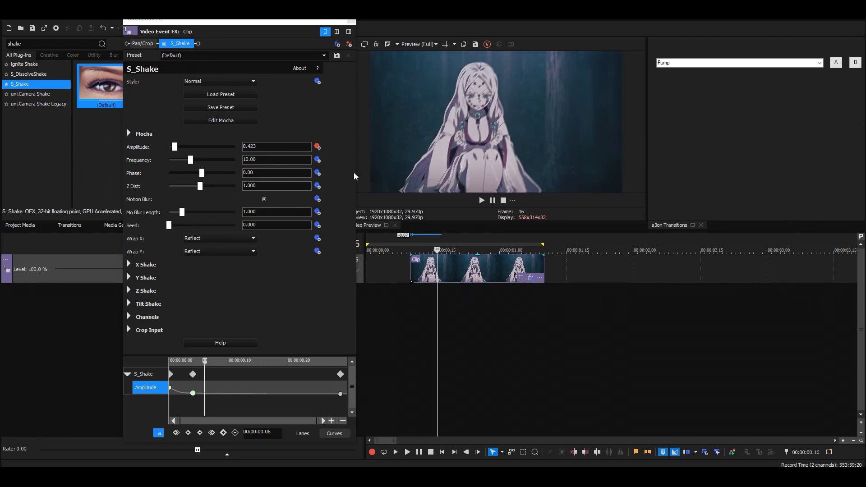
left_click(414, 299)
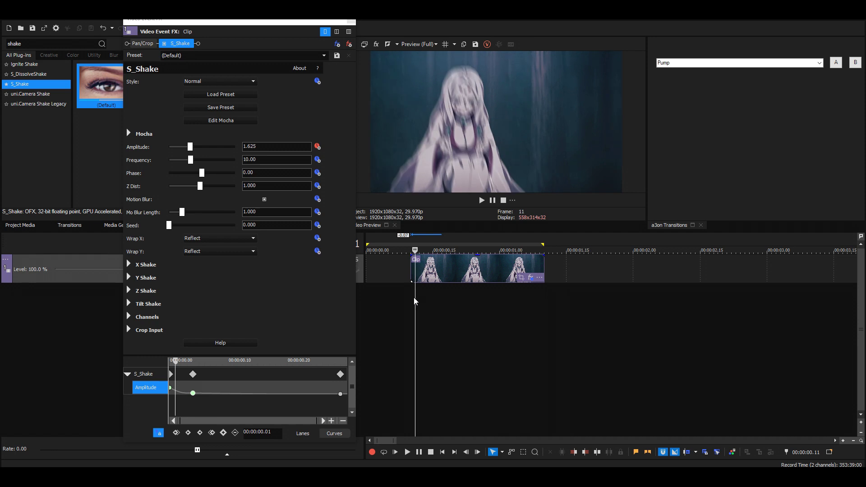
left_click(129, 265)
Step: Expand Y Shake and try X Rand Amp at 0.000
scroll(334, 265, "down", 1)
scroll(334, 261, "down", 1)
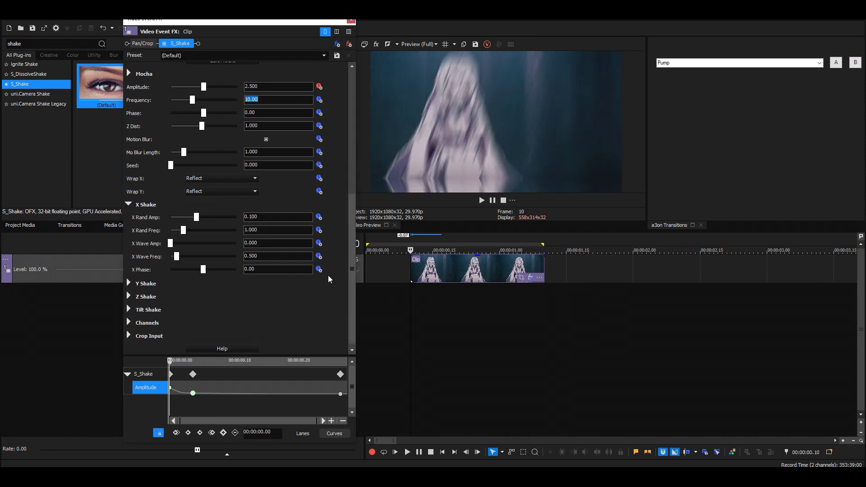
left_click(132, 280)
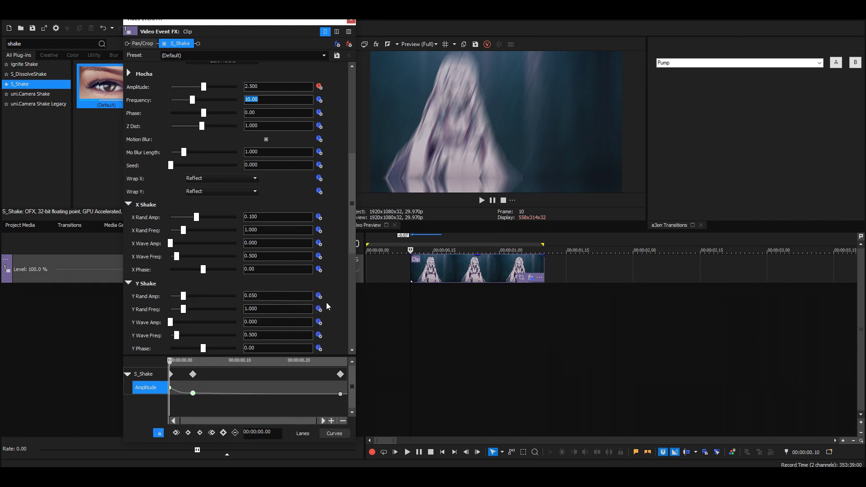
scroll(326, 303, "down", 2)
scroll(336, 257, "up", 4)
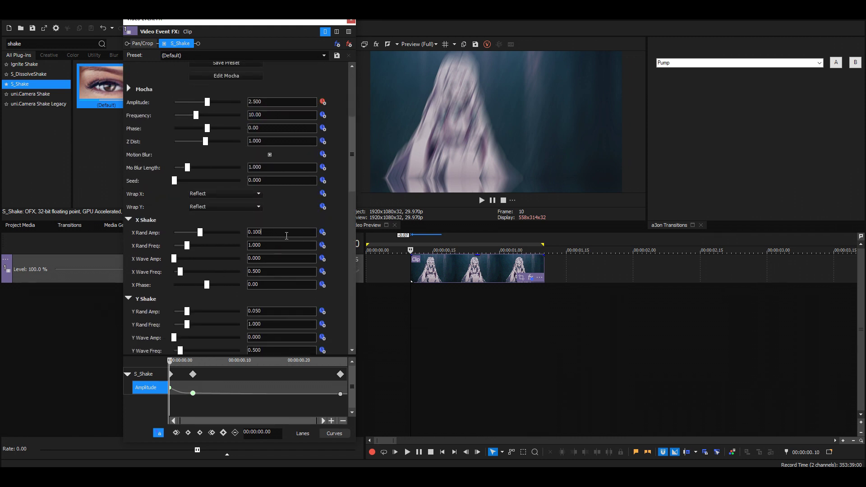
scroll(343, 286, "down", 2)
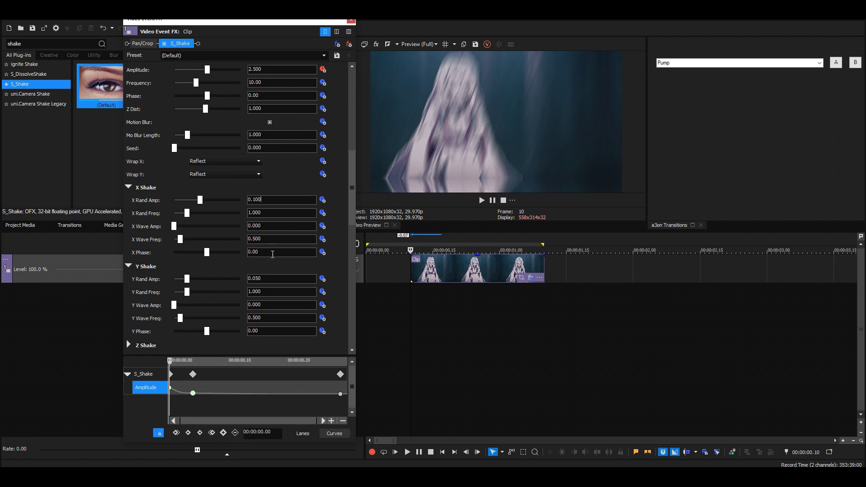
left_click(280, 200)
type("0")
key("Return")
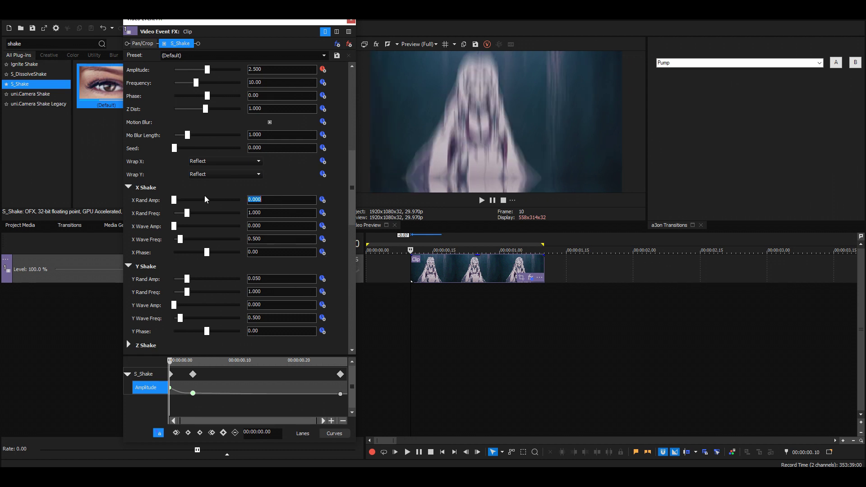
Step: Preview without horizontal random shake, then set X Rand Amp to 0.050
left_click(400, 295)
key("space")
key("space")
key("space")
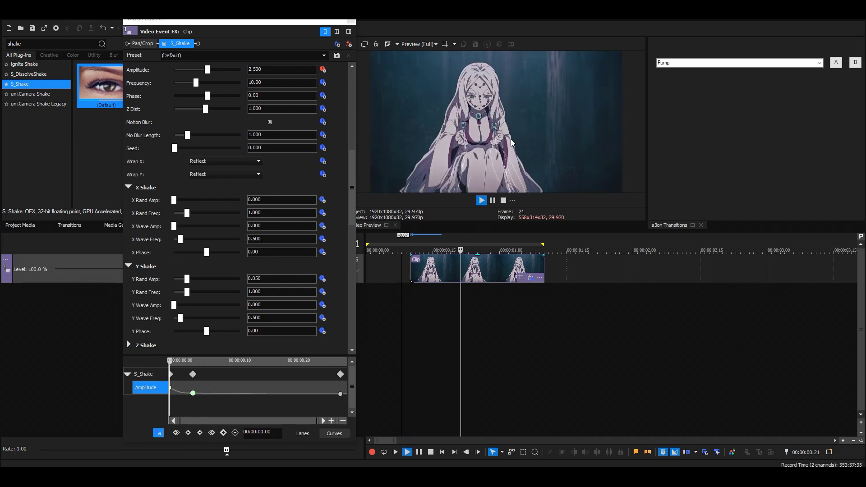
key("space")
left_click(411, 291)
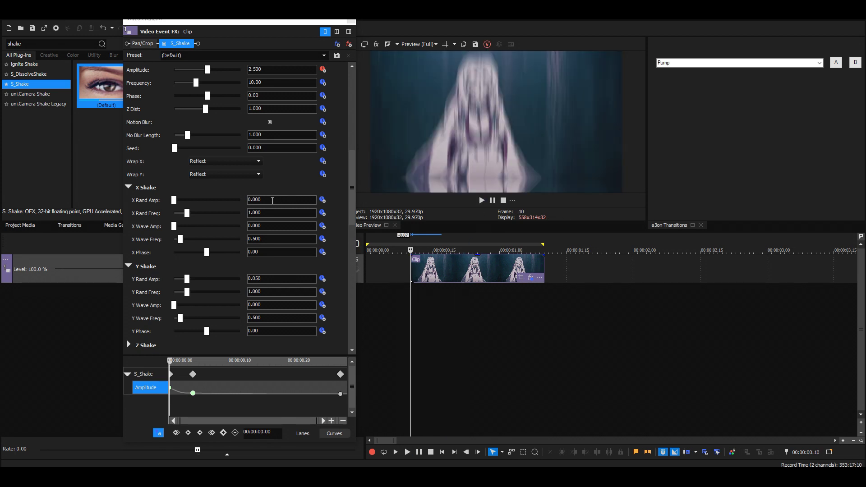
double_click(273, 201)
type("0.05")
key("Return")
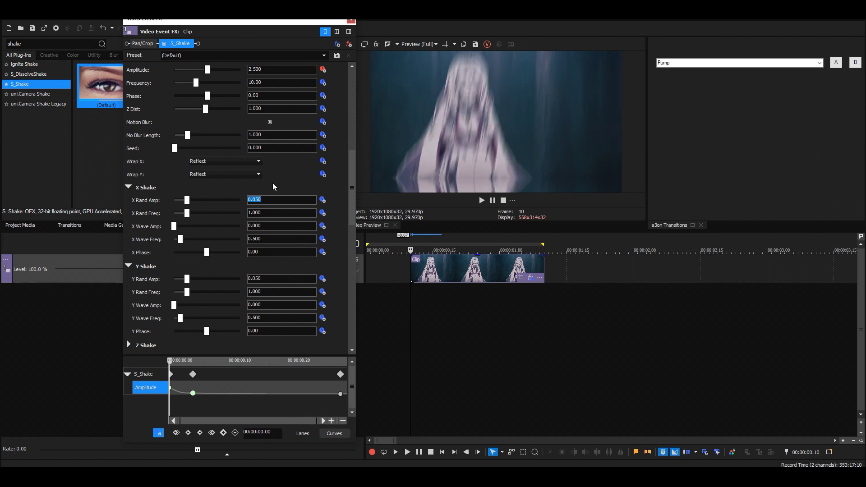
Step: Scroll down to Tilt Shake and set Tilt Rand Amp to 2.50
left_click(276, 197)
left_click(289, 279)
double_click(287, 279)
scroll(341, 210, "down", 5)
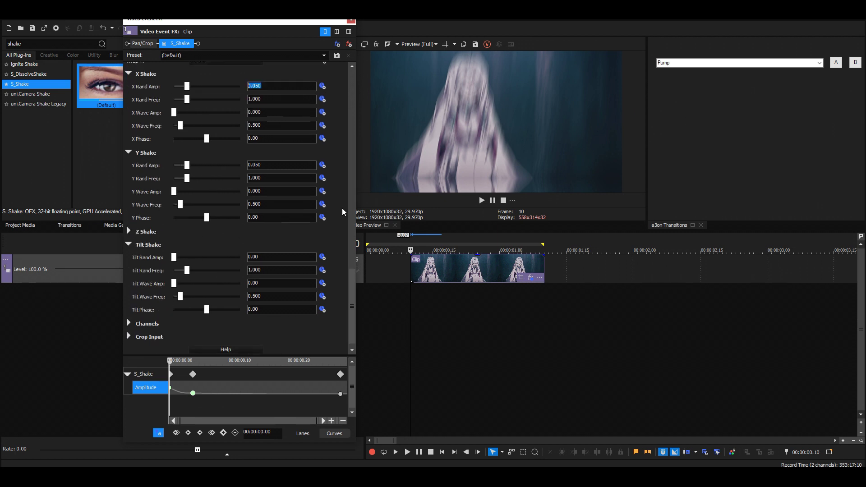
double_click(295, 257)
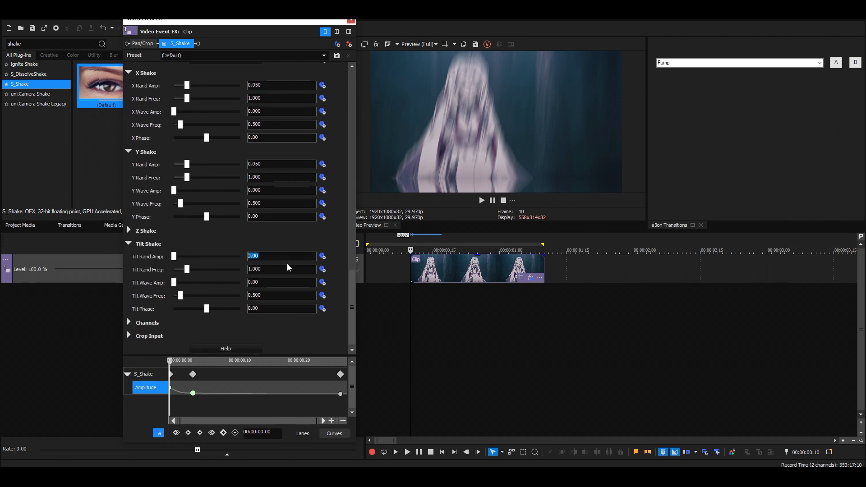
type("2.5")
key("Return")
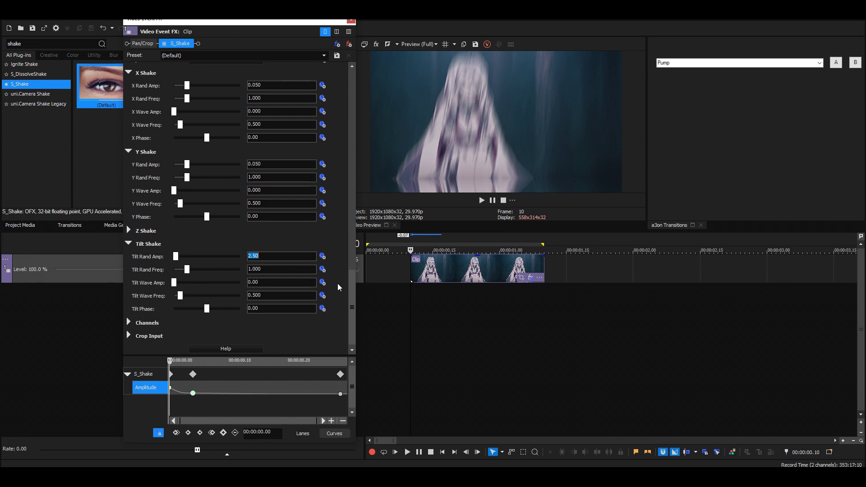
Step: Close the effect window and play the clip with the tuned shake
left_click(351, 21)
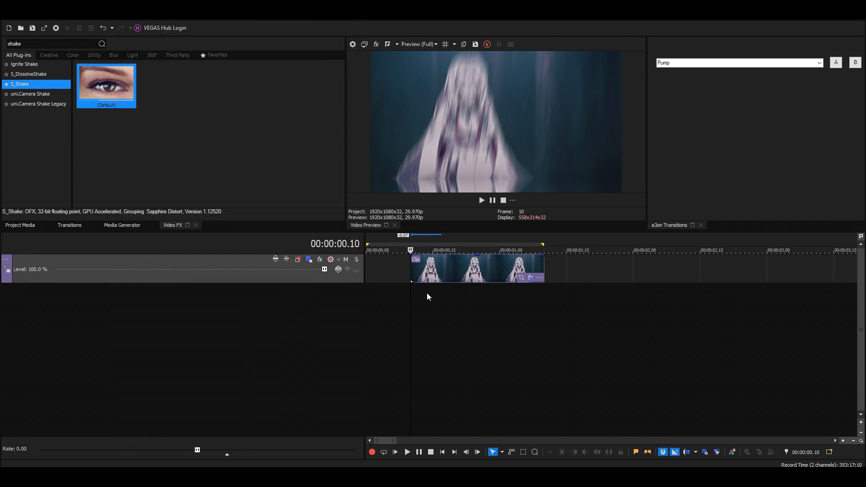
left_click(402, 299)
key("space")
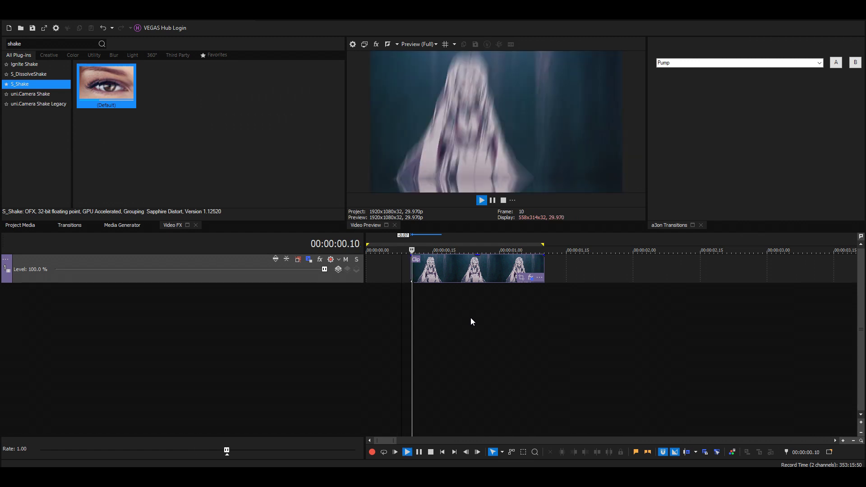
key("space")
Step: Reopen the anime clip's S_Shake Event FX settings and preview frame 10
left_click(436, 274)
left_click(530, 277)
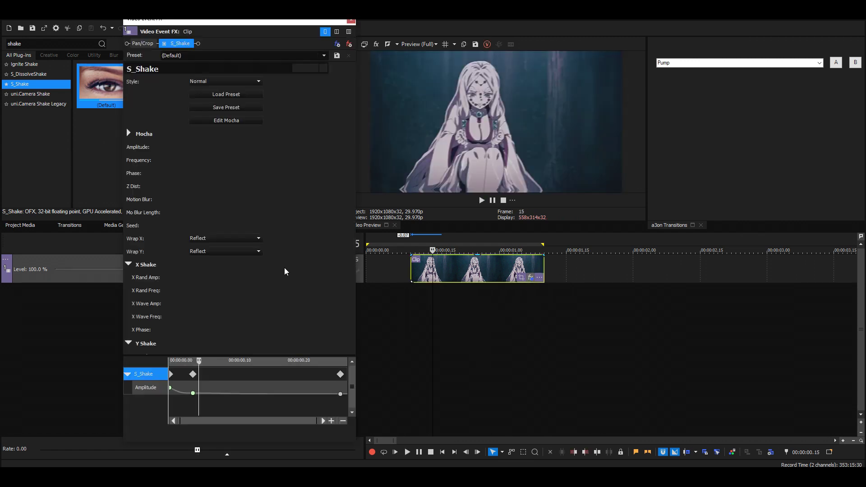
scroll(337, 260, "down", 5)
scroll(337, 261, "up", 5)
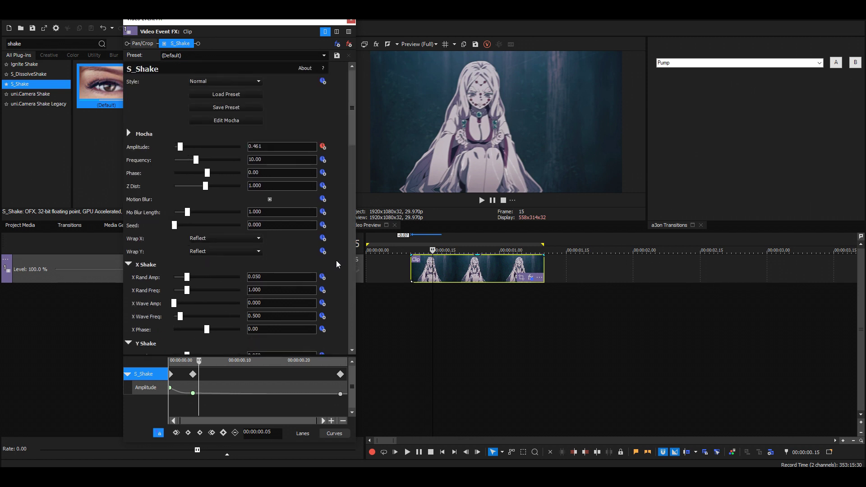
left_click(413, 289)
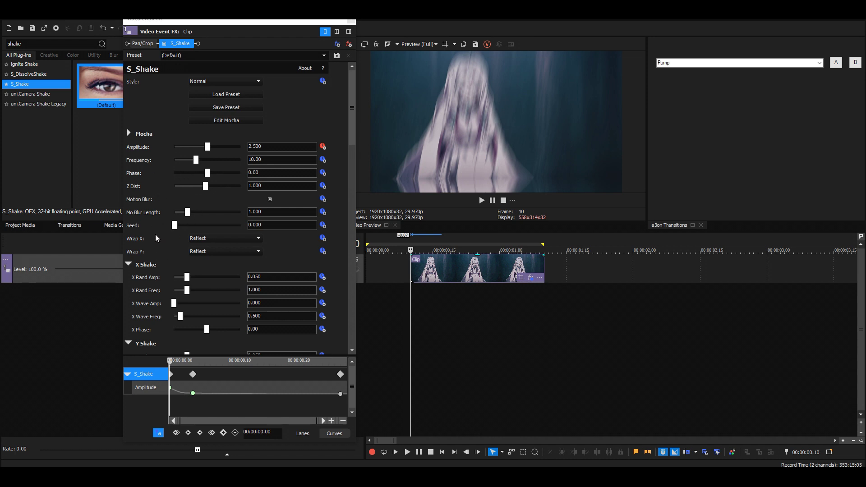
Step: Raise the S_Shake Seed from 0.002 to 0.012, previewing the new shake pattern
left_click(174, 225)
scroll(271, 225, "up", 2)
key("space")
scroll(188, 220, "up", 2)
key("space")
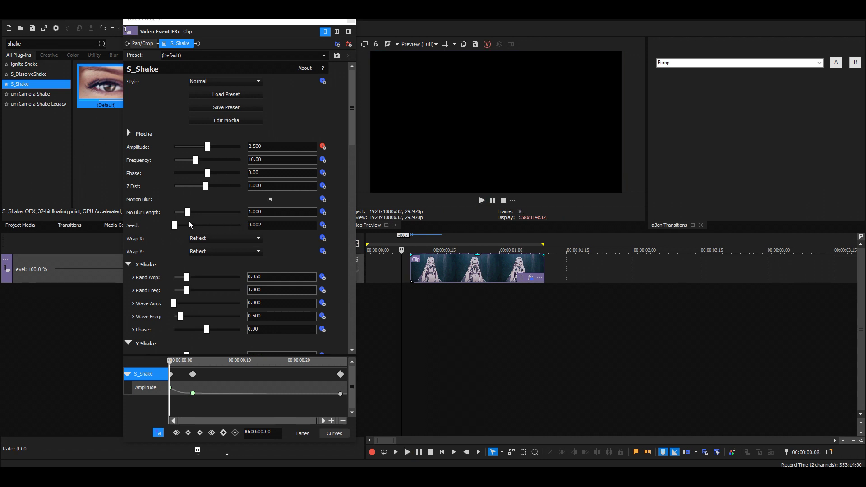
key("space")
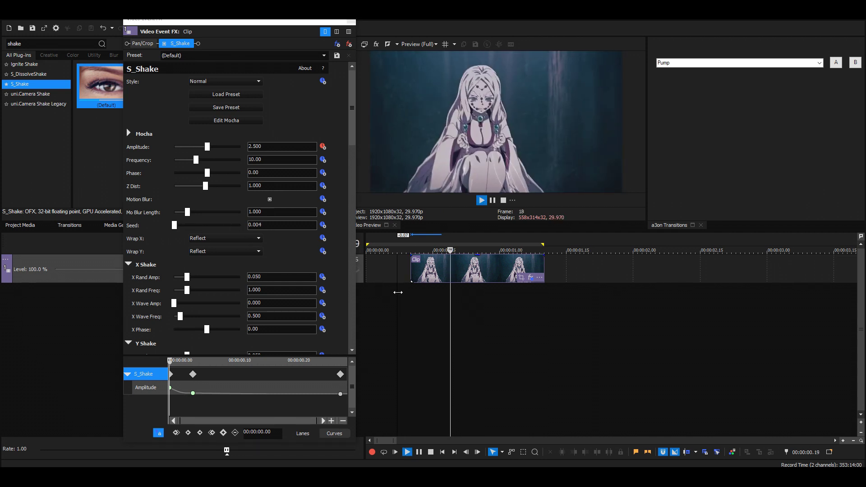
key("space")
key("space")
key("space")
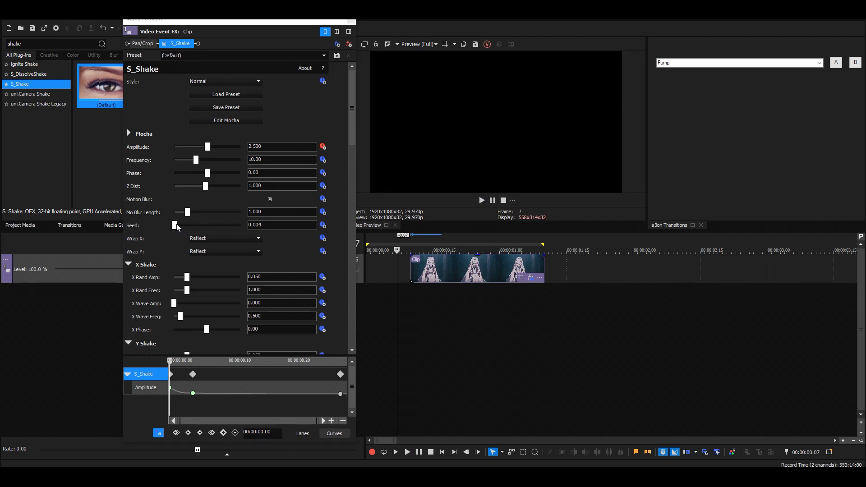
key("space")
left_click_drag(174, 228, 175, 228)
key("space")
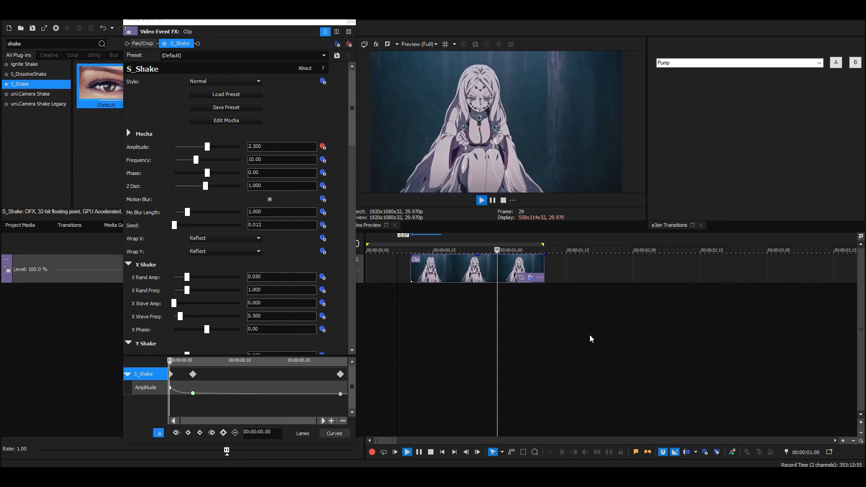
key("space")
left_click(410, 299)
left_click(410, 291)
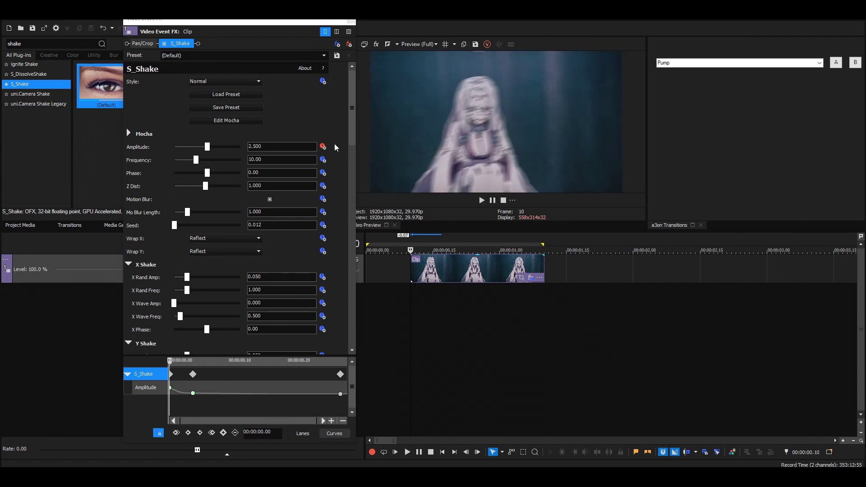
scroll(340, 137, "down", 5)
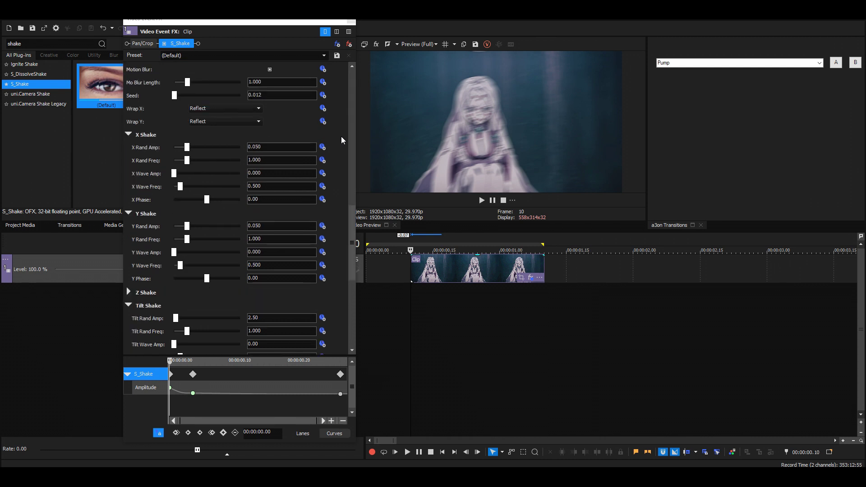
scroll(346, 261, "up", 3)
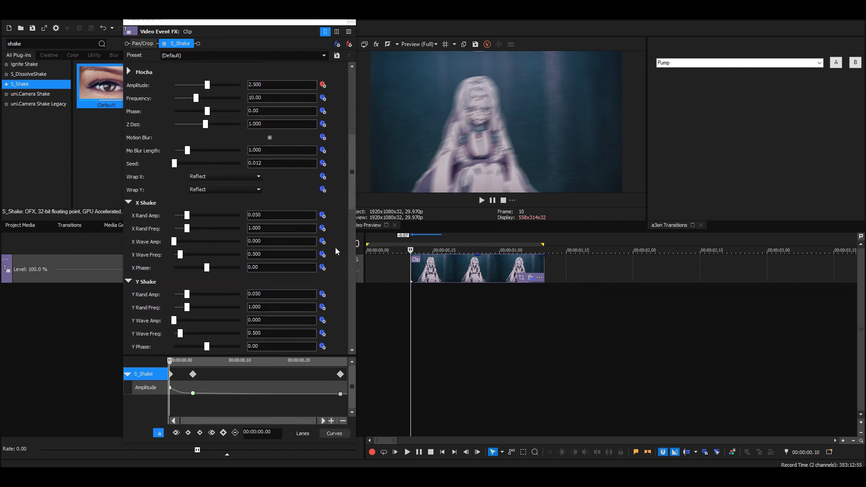
scroll(334, 247, "down", 4)
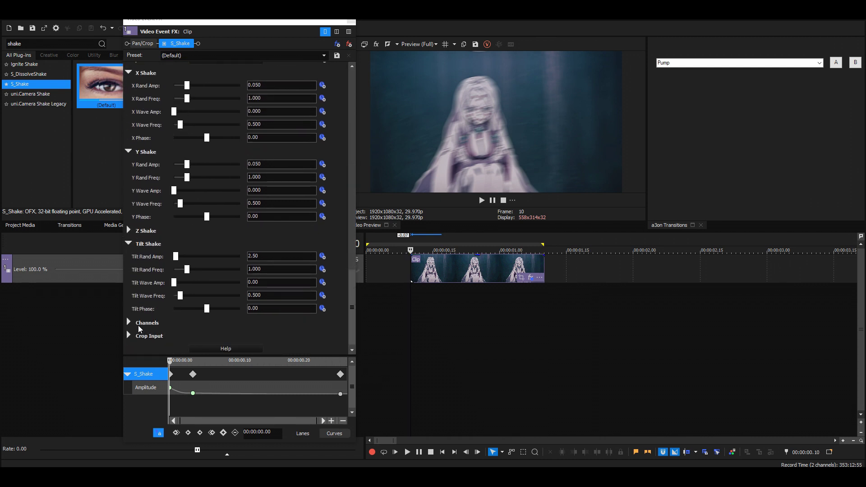
scroll(343, 282, "down", 3)
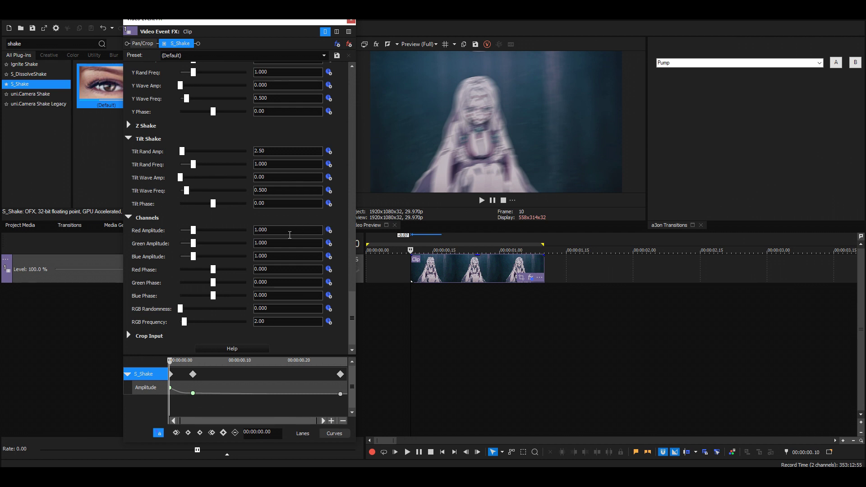
type("5")
key("Return")
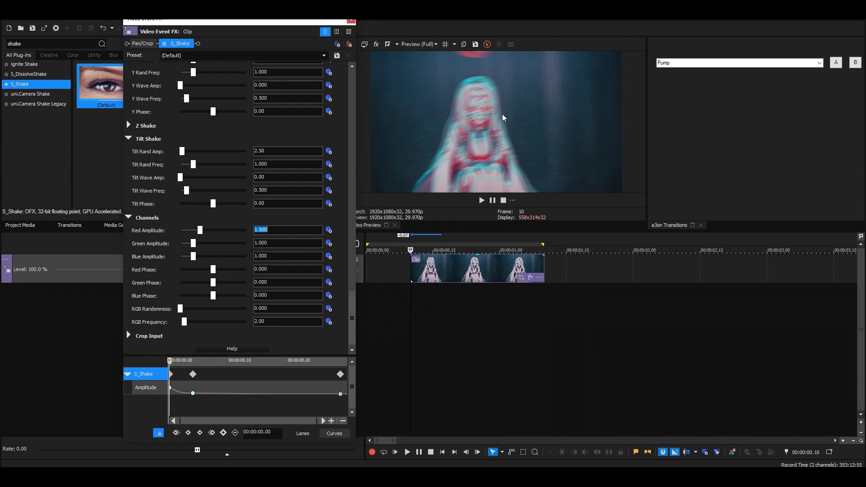
left_click(406, 317)
key("space")
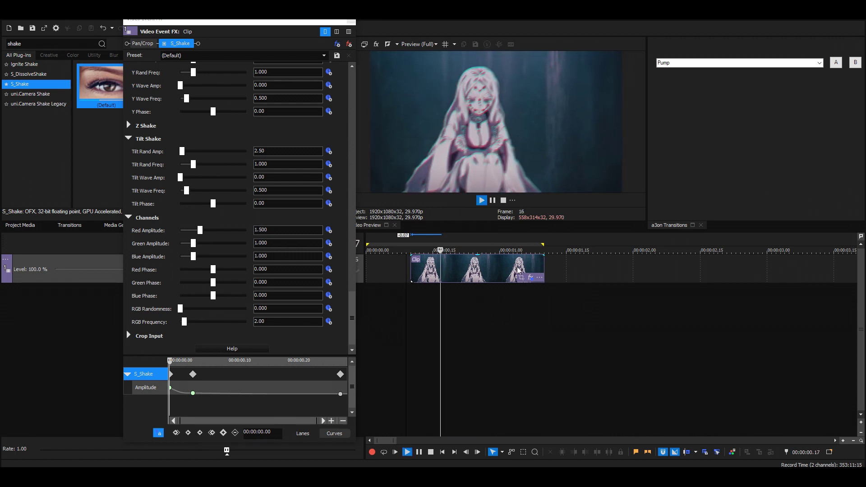
key("space")
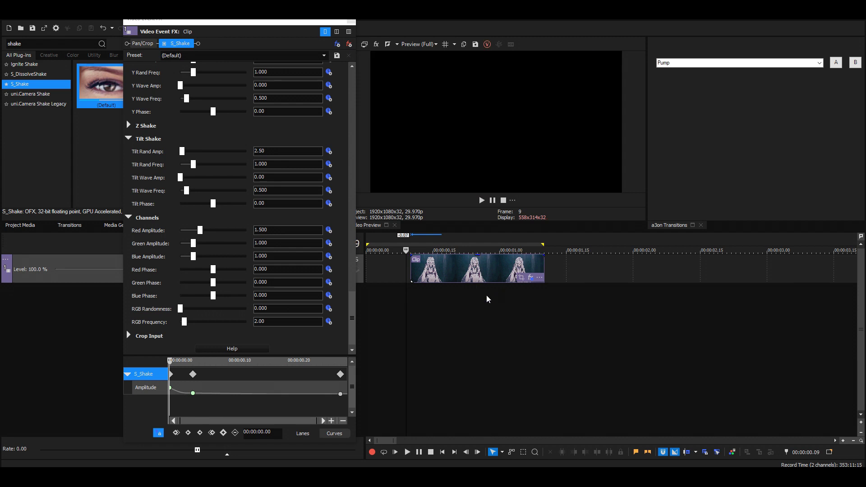
double_click(201, 230)
left_click(411, 293)
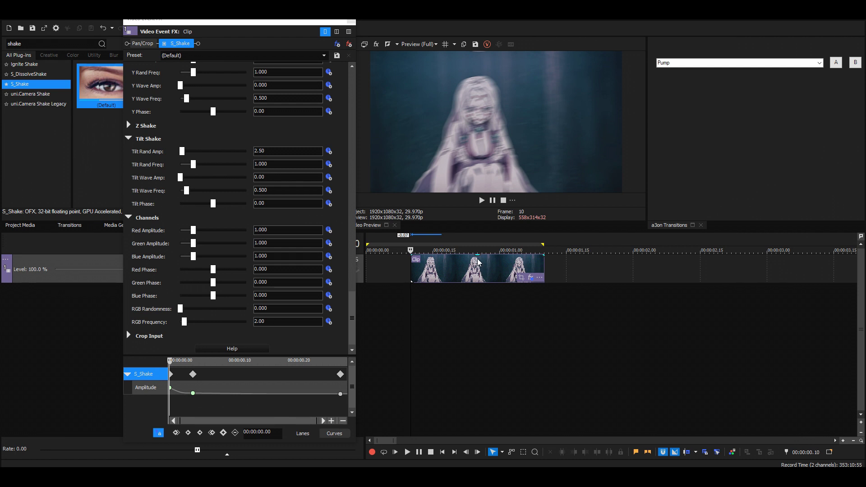
Step: Nudge and scroll the S_Shake window, close it, and return the edit cursor to frame 10
left_click_drag(349, 22, 359, 11)
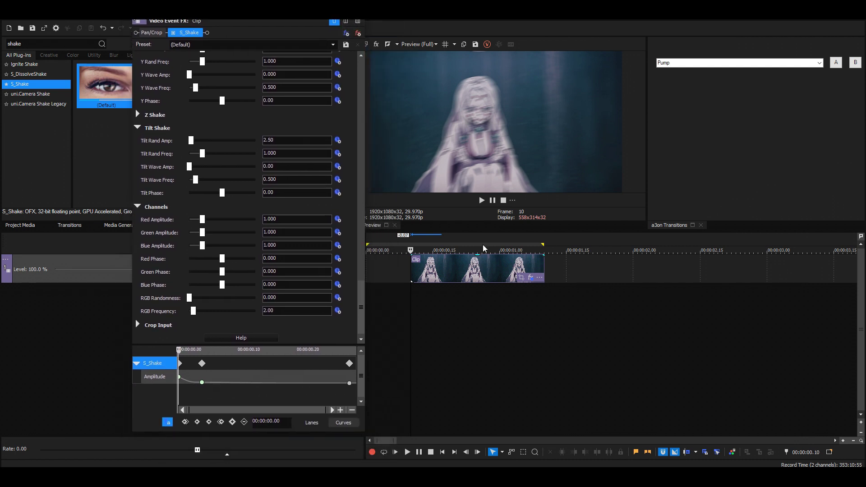
scroll(351, 240, "up", 5)
scroll(356, 237, "up", 2)
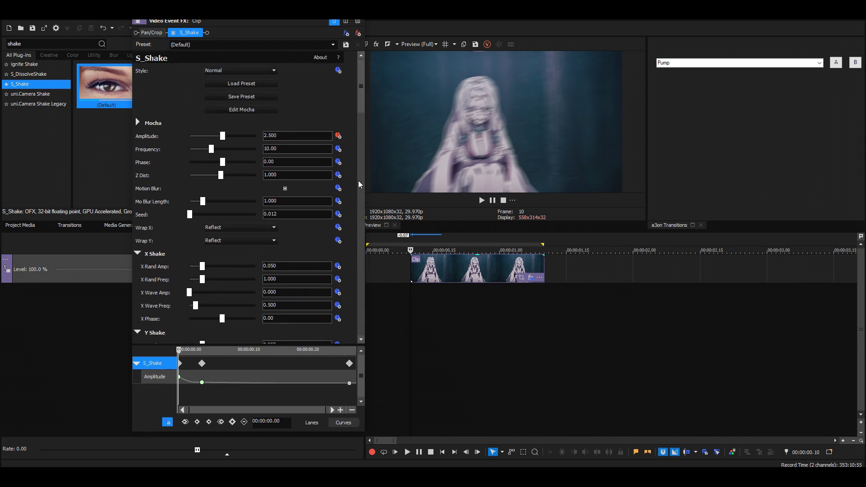
scroll(356, 199, "down", 15)
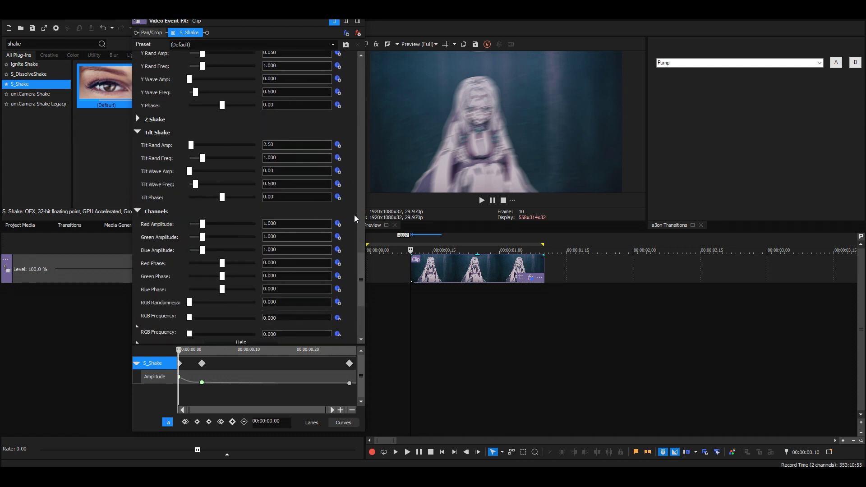
scroll(355, 219, "up", 15)
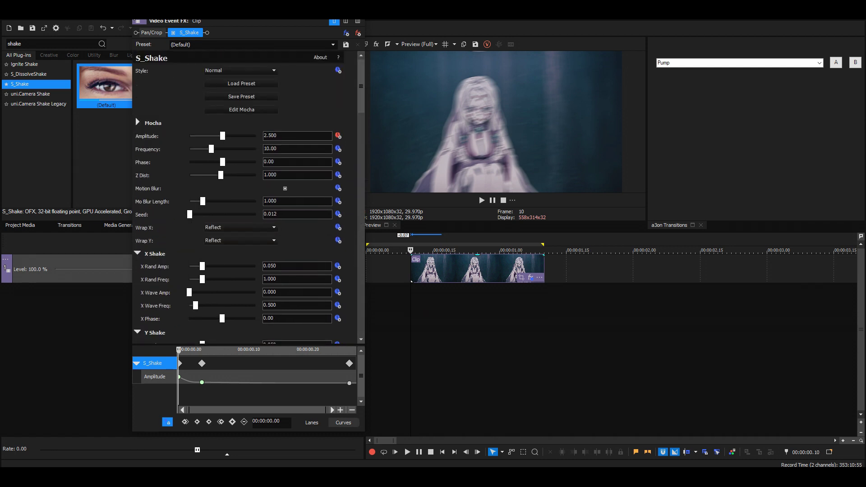
left_click(505, 358)
left_click(404, 298)
left_click(411, 290)
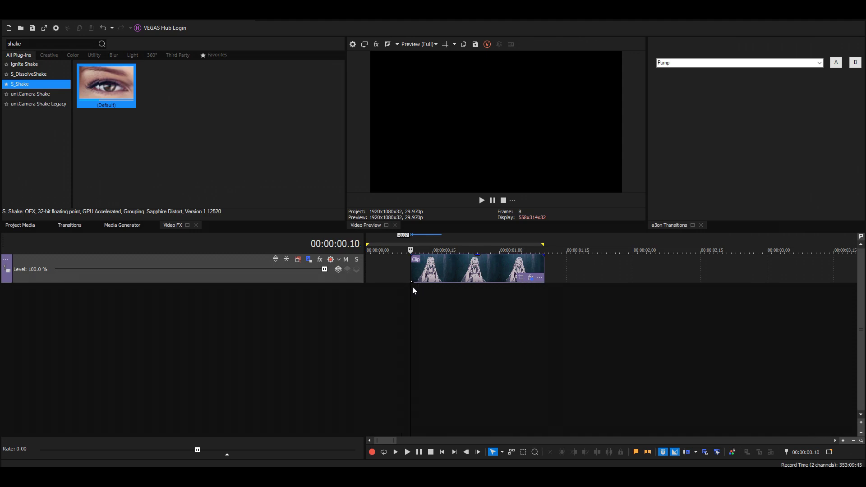